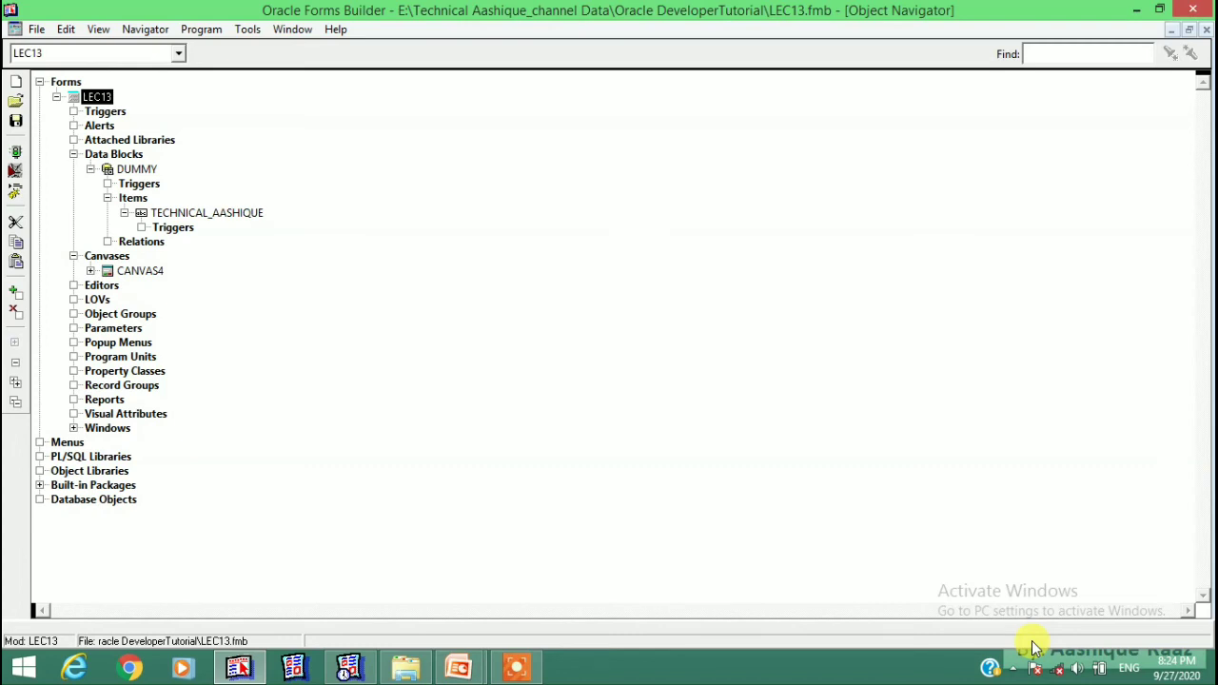
Open the properties of the text item in the DUMMY data block and expand its Prompt group
click(130, 169)
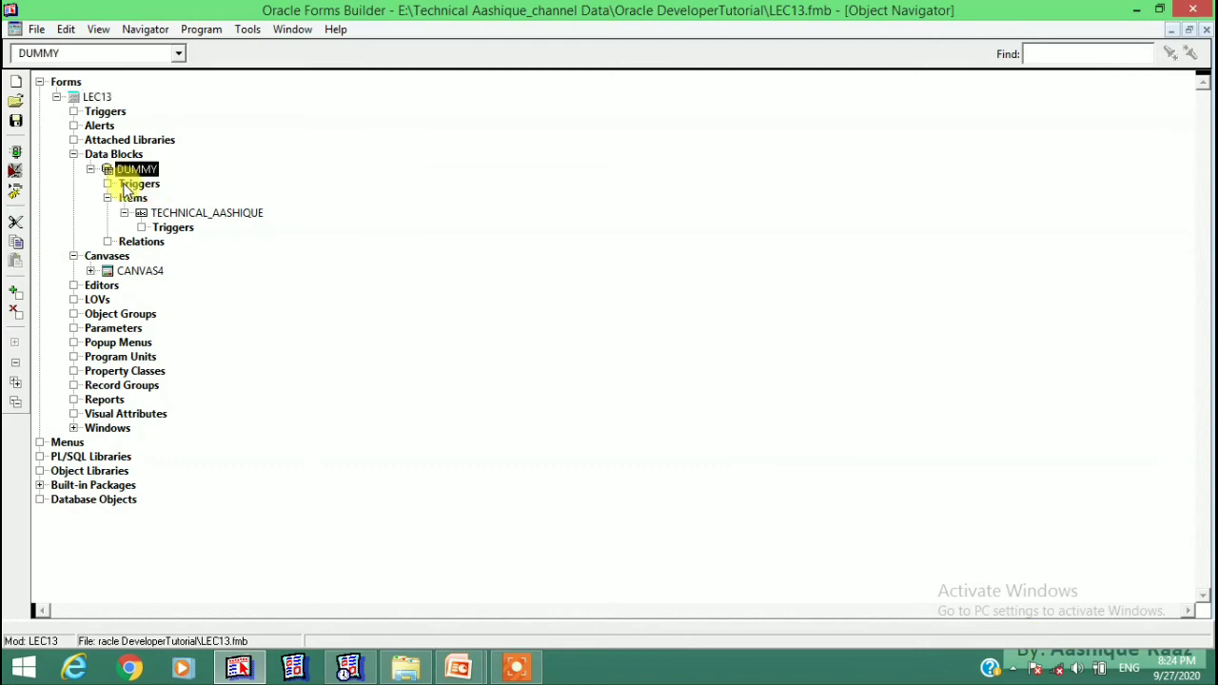
click(190, 213)
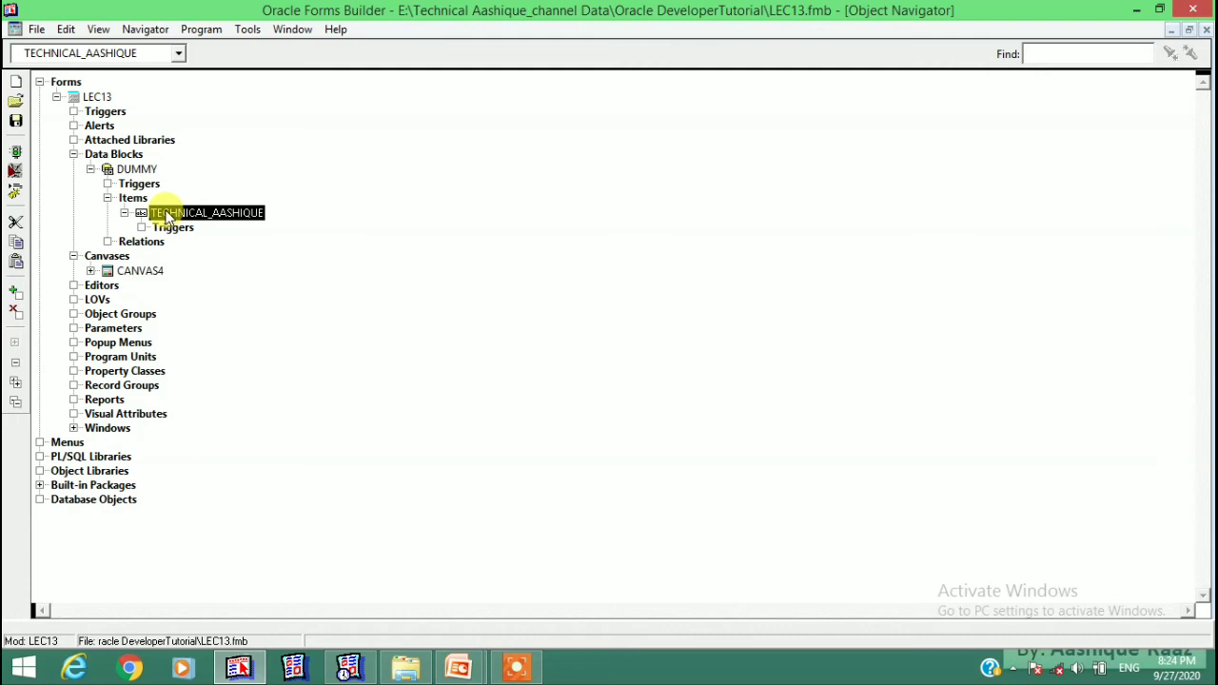
right_click(165, 216)
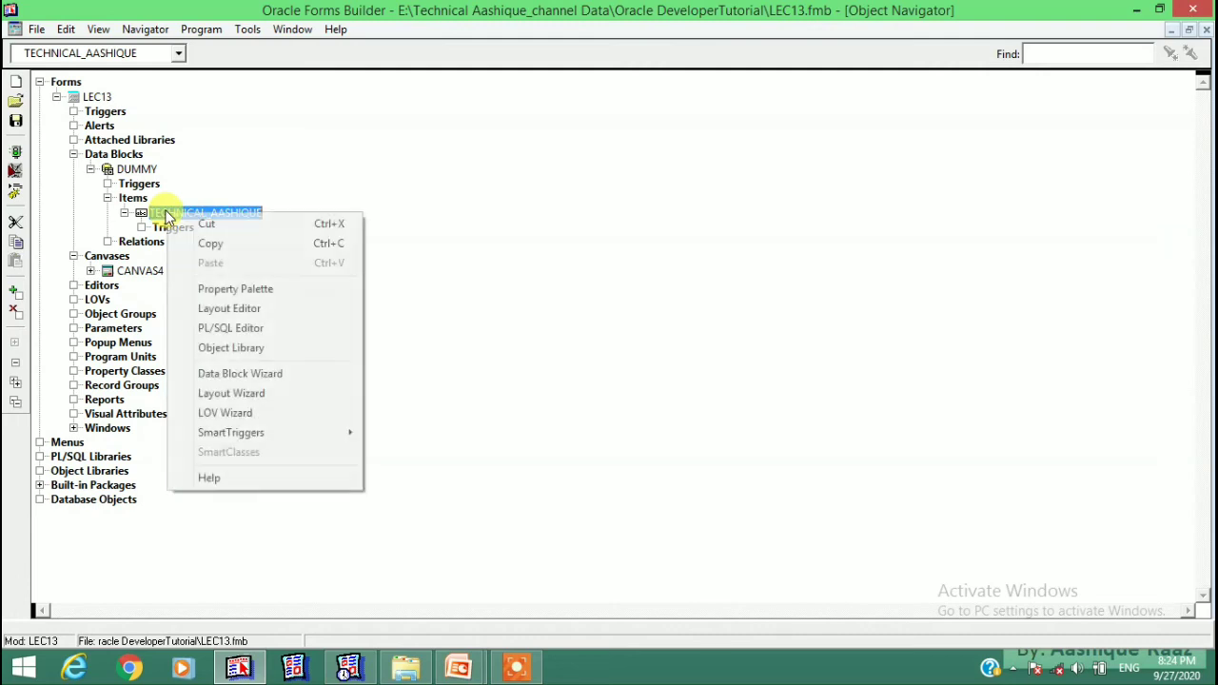
click(212, 284)
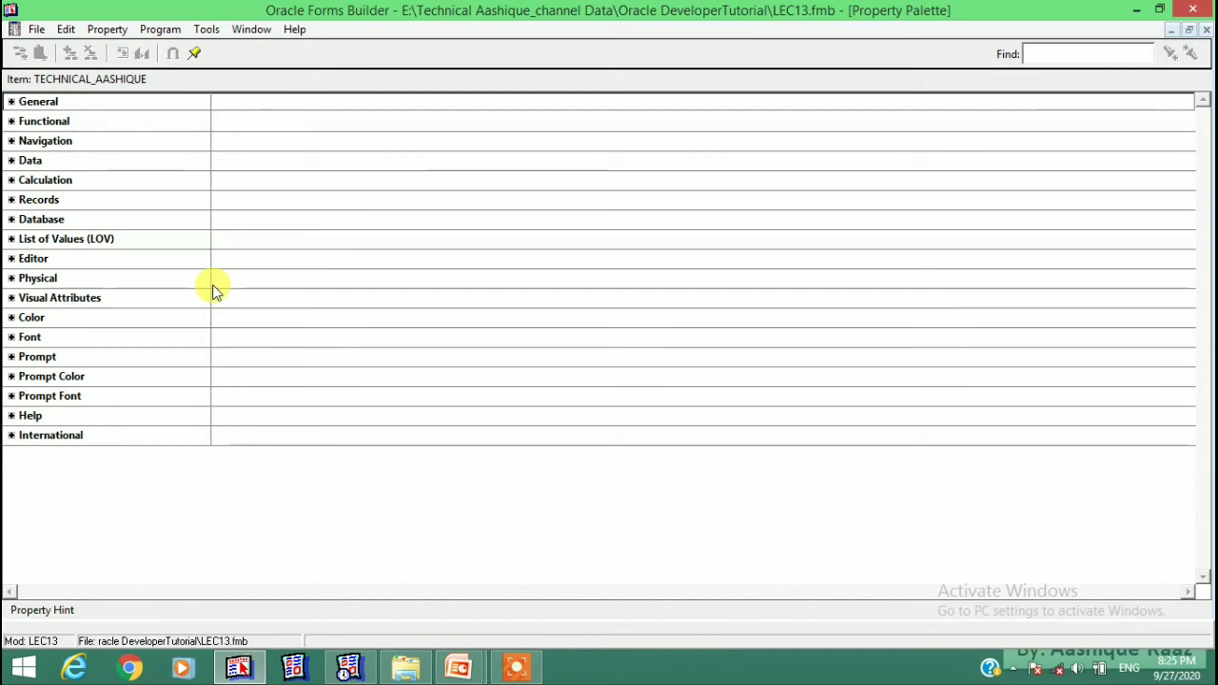
click(12, 357)
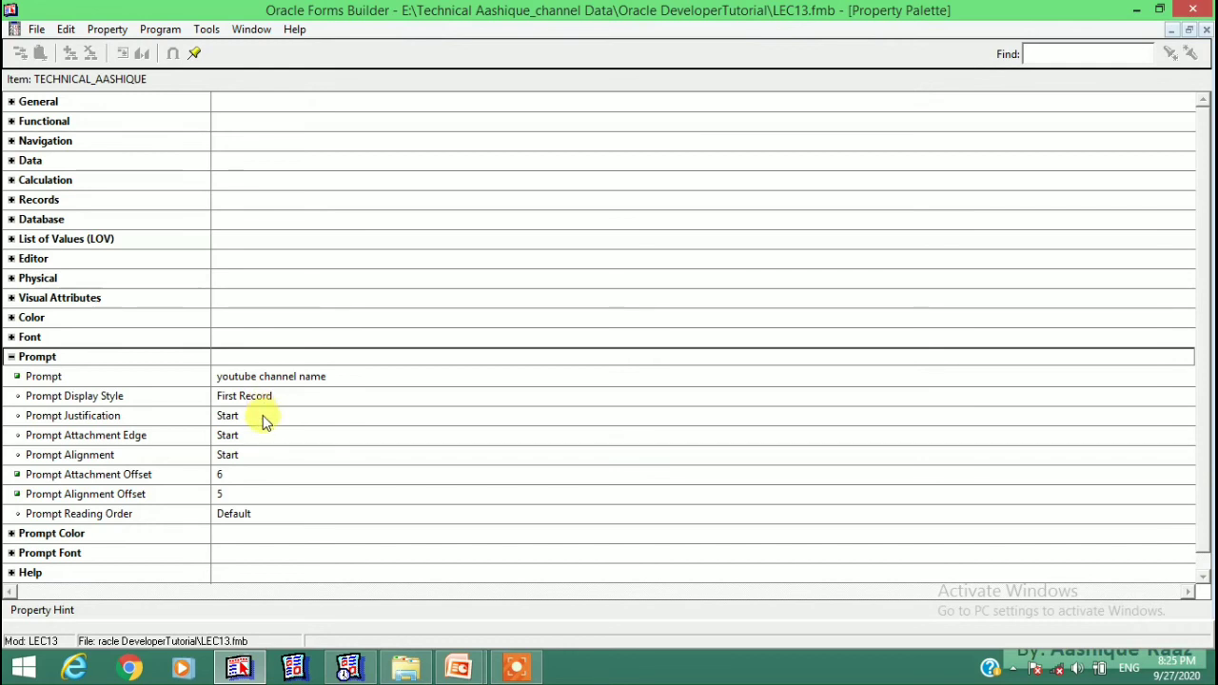
Examine the item's Prompt Attachment Offset and Prompt Reading Order options, and collapse the Prompt group
click(258, 475)
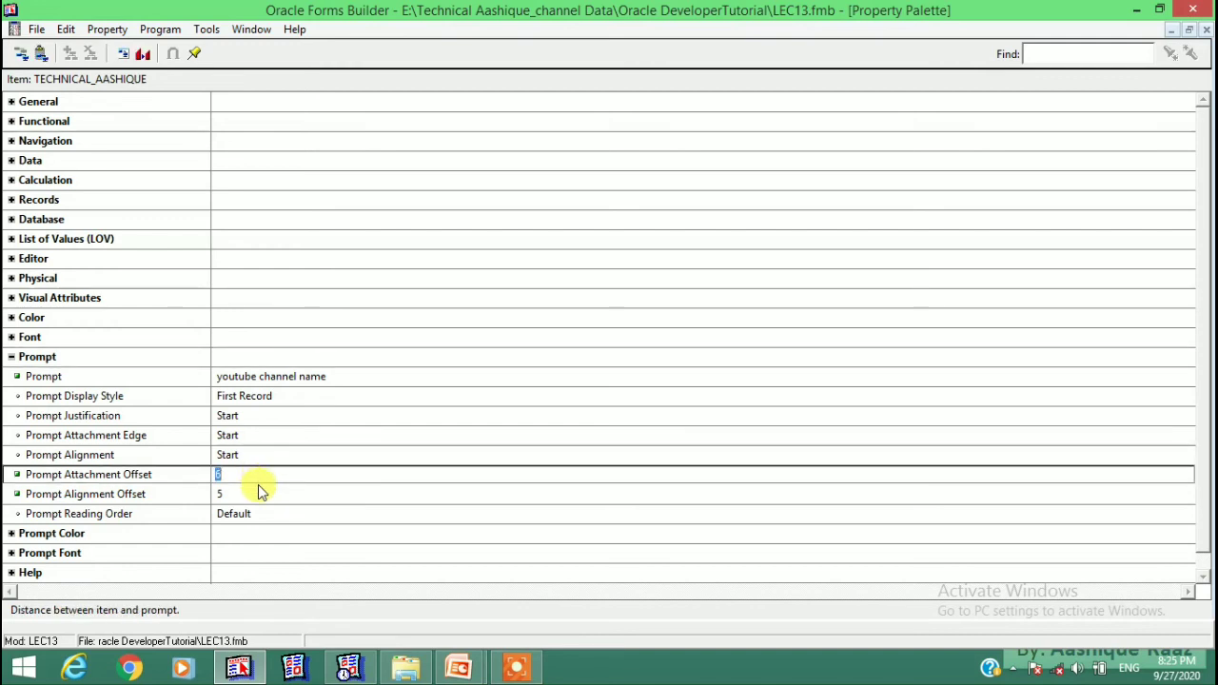
key(Return)
click(254, 515)
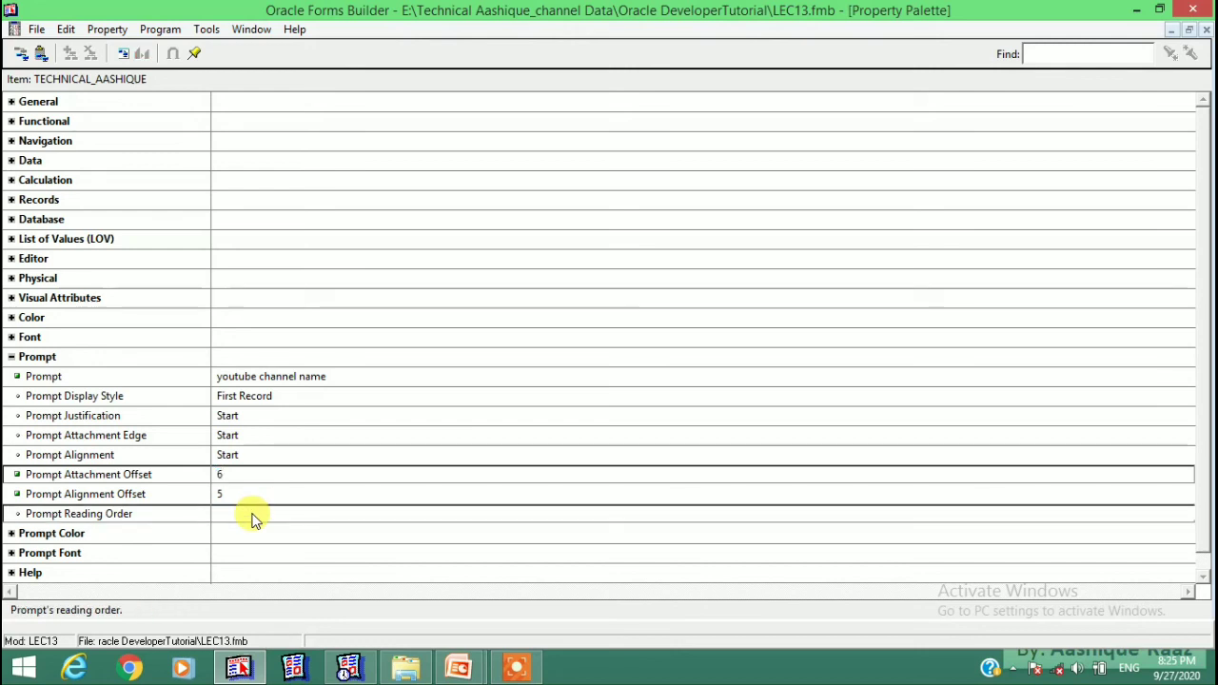
click(254, 514)
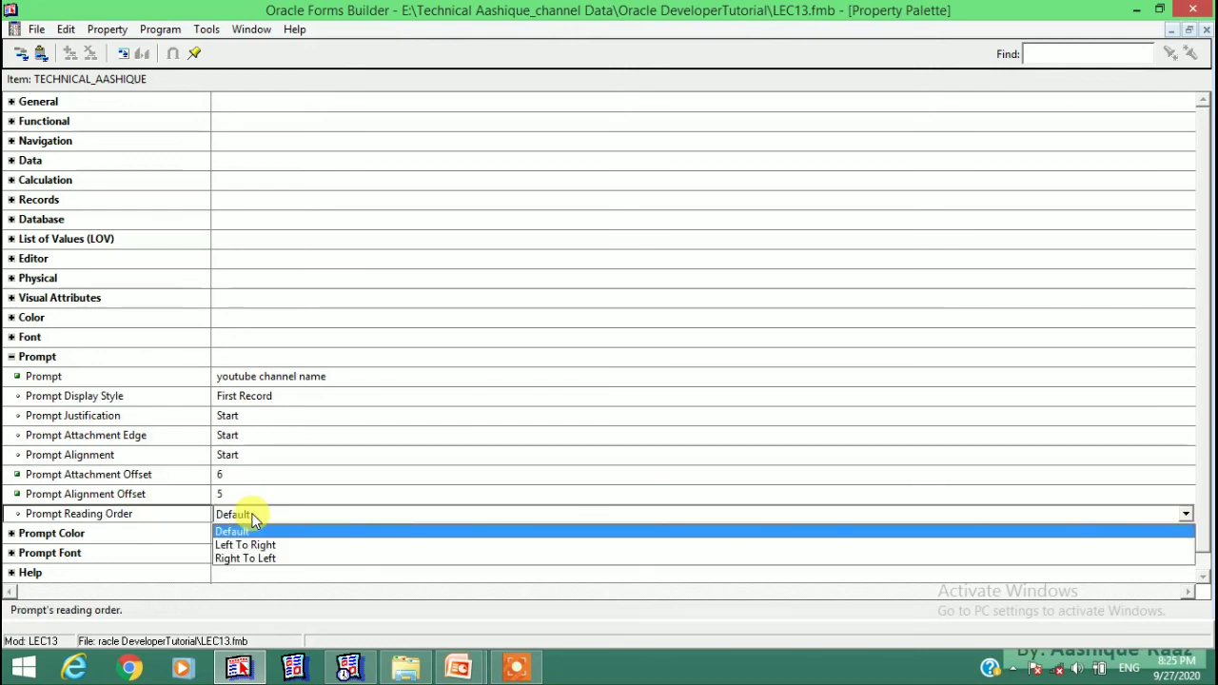
click(254, 518)
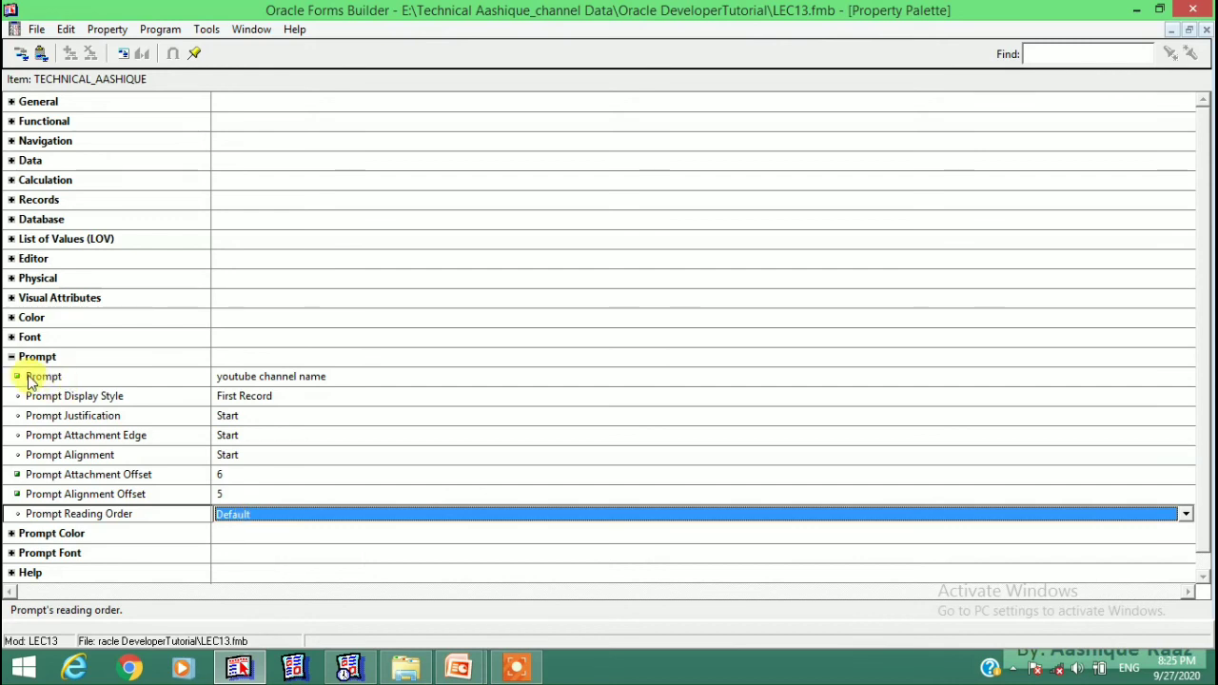
click(13, 358)
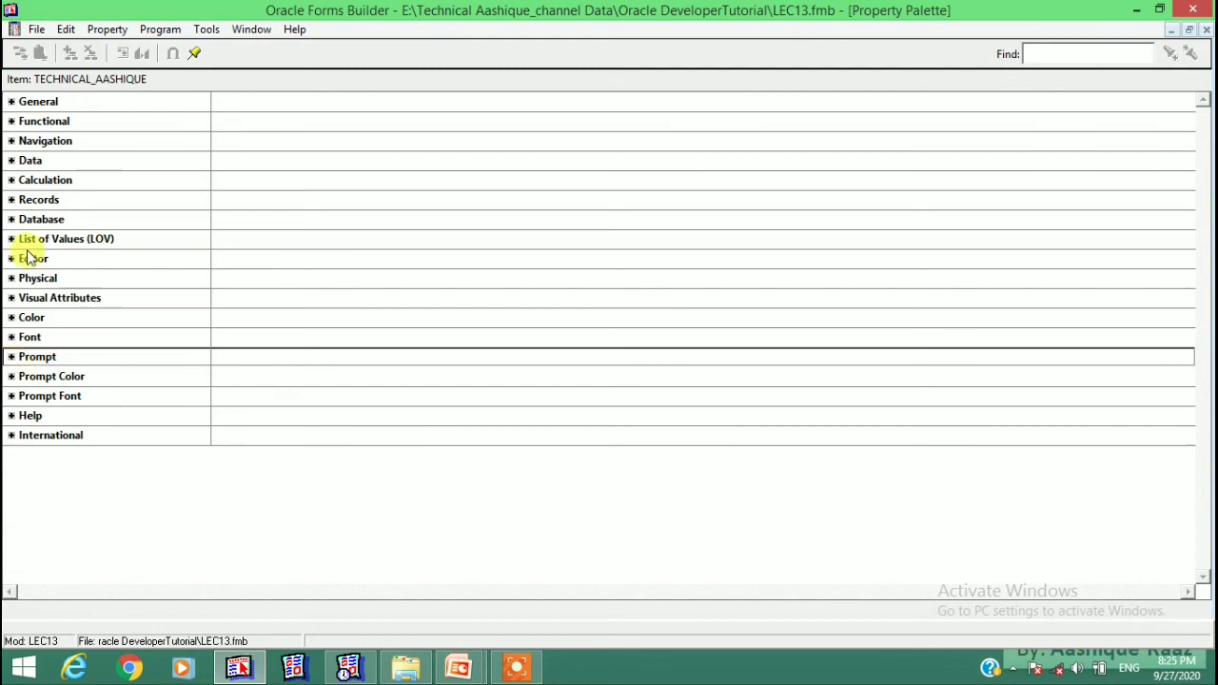
Expand the item's Data group and examine the Data Type, Maximum Length and Fixed Length properties
click(12, 162)
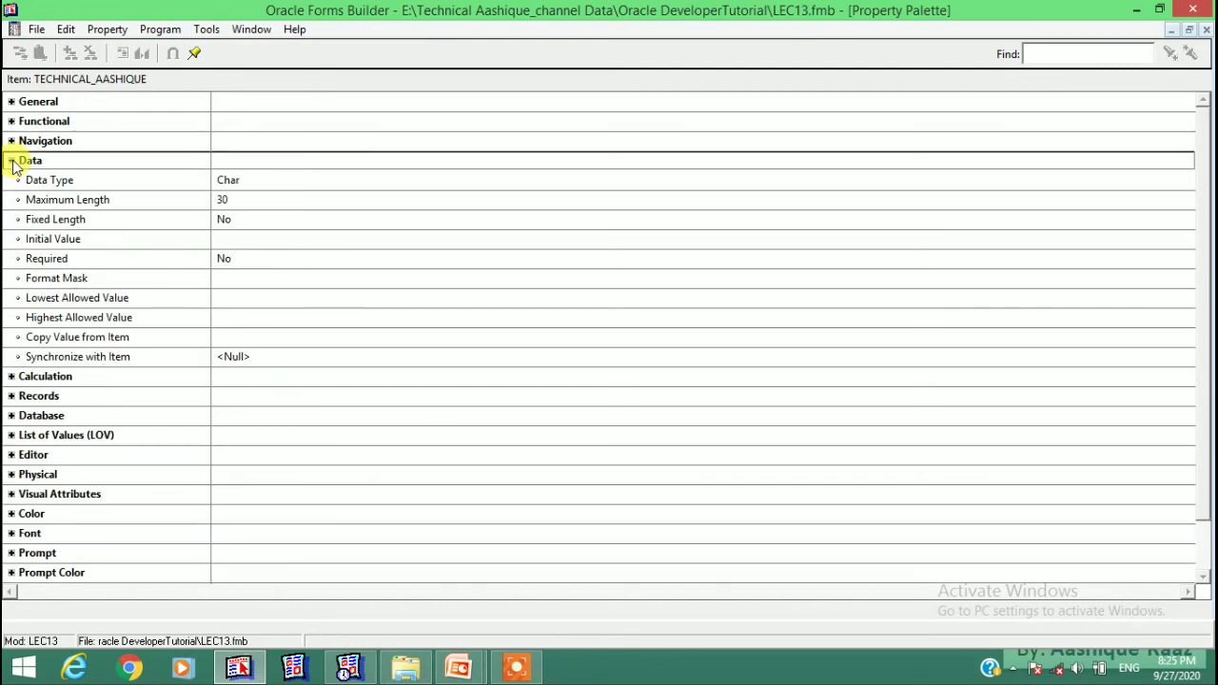
click(233, 180)
click(233, 181)
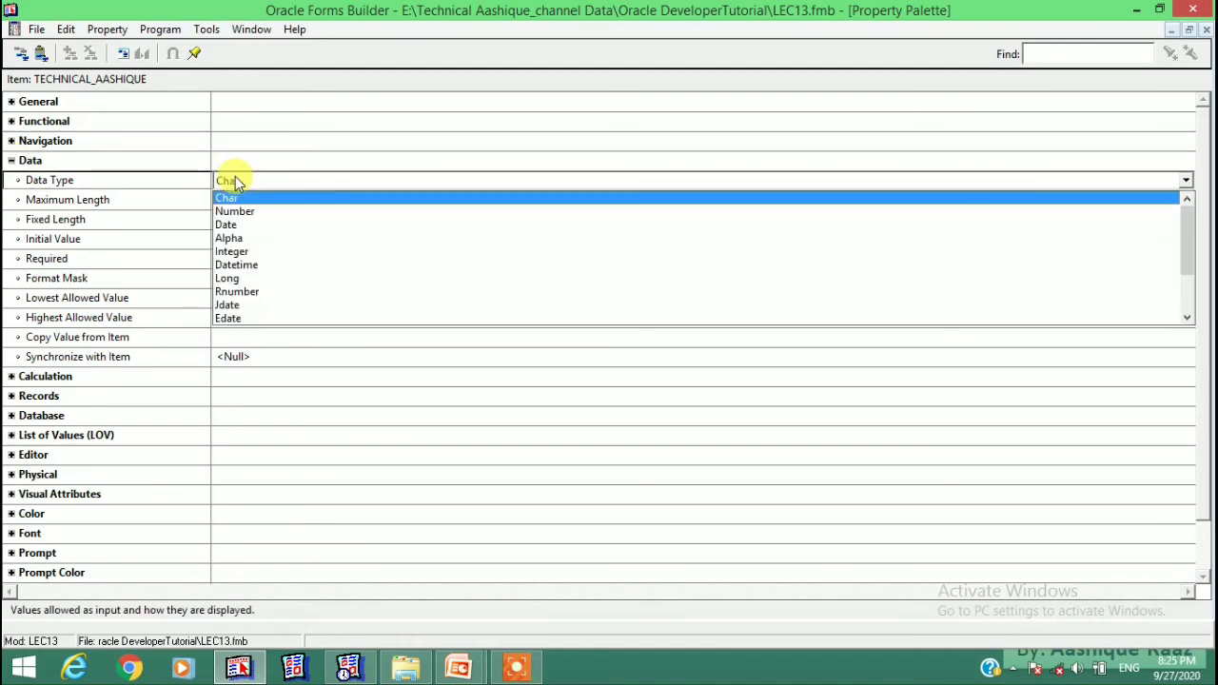
click(233, 181)
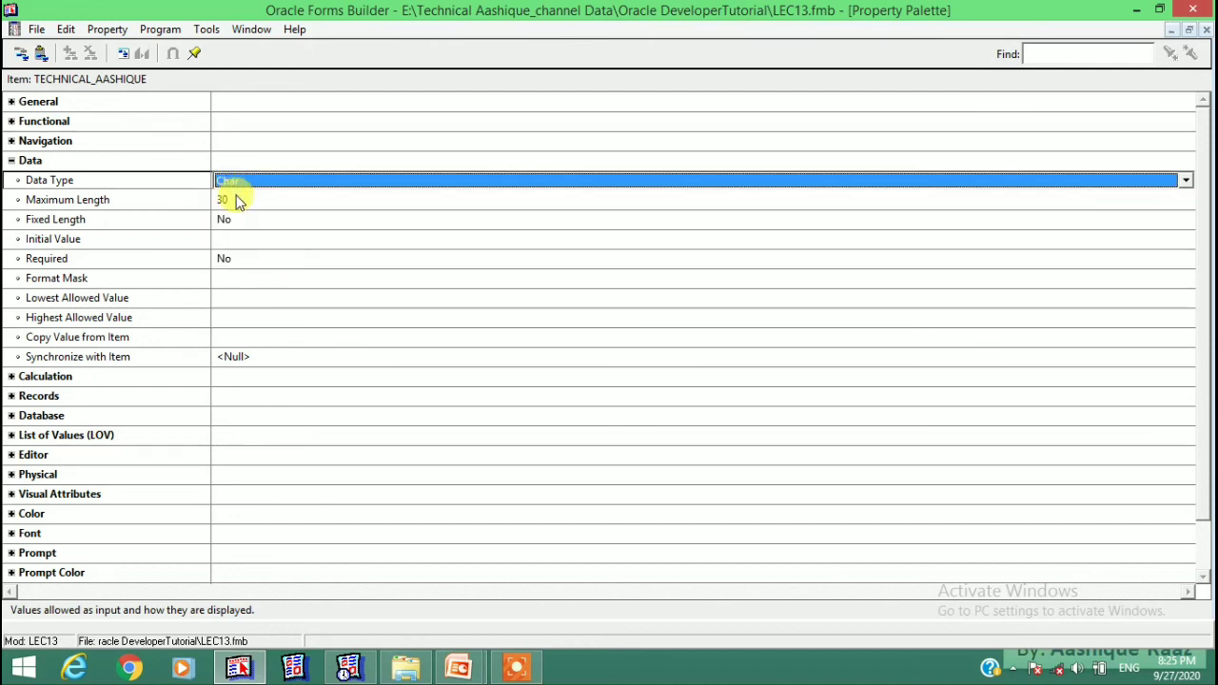
click(237, 200)
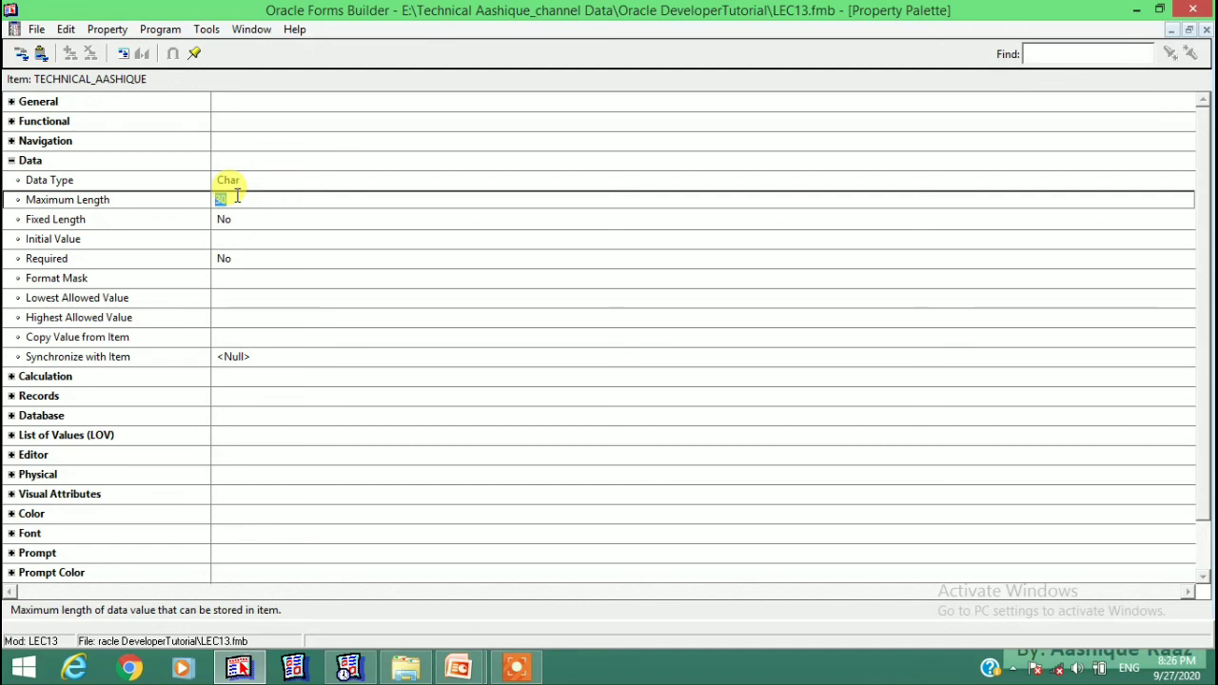
click(241, 228)
click(241, 228)
click(241, 227)
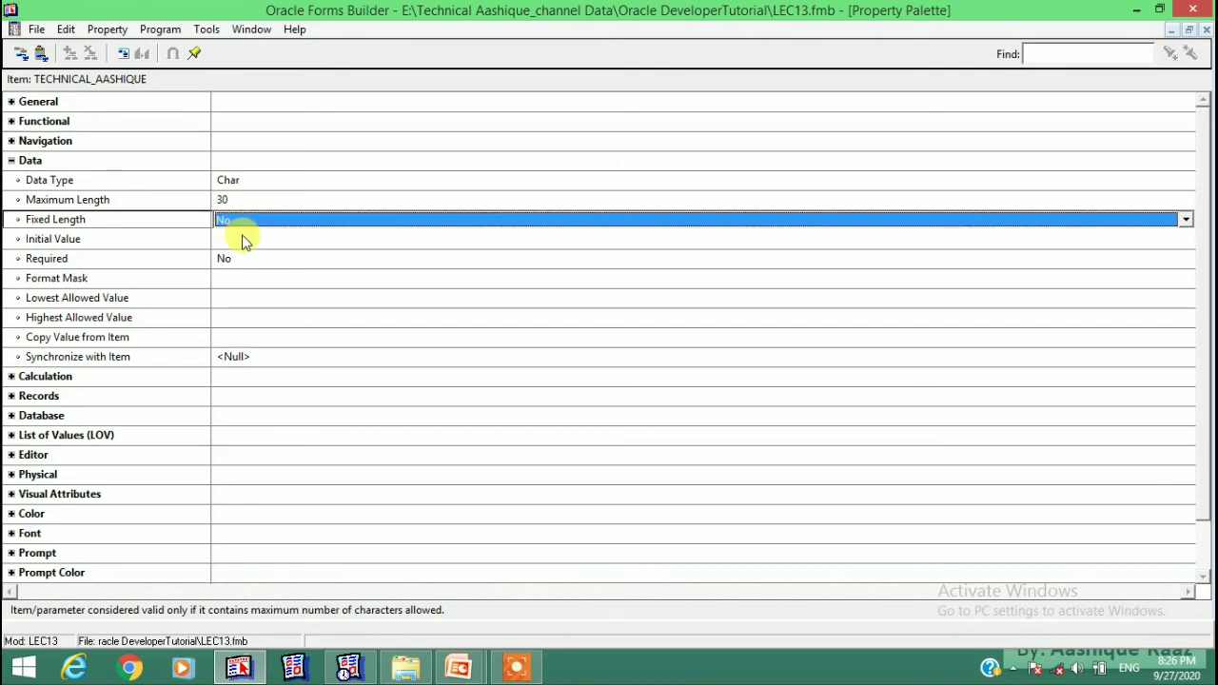
Examine the item's Initial Value, Required, Format Mask, Lowest Allowed Value and Highest Allowed Value properties
click(242, 240)
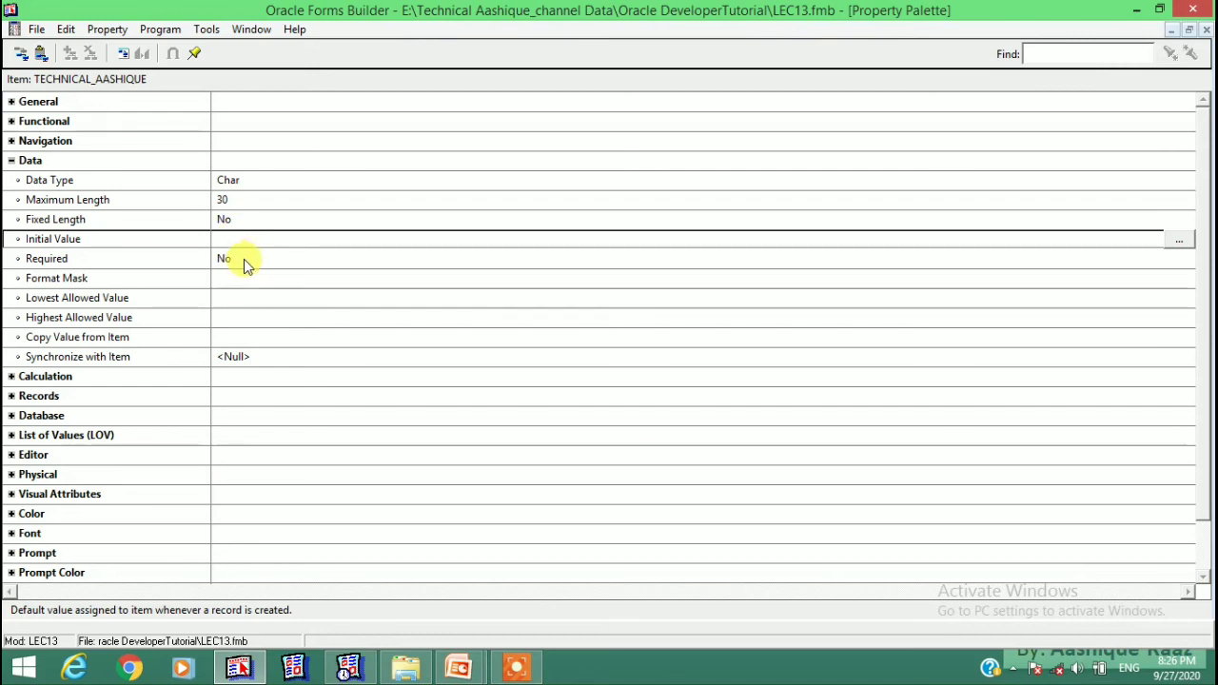
click(244, 259)
click(244, 259)
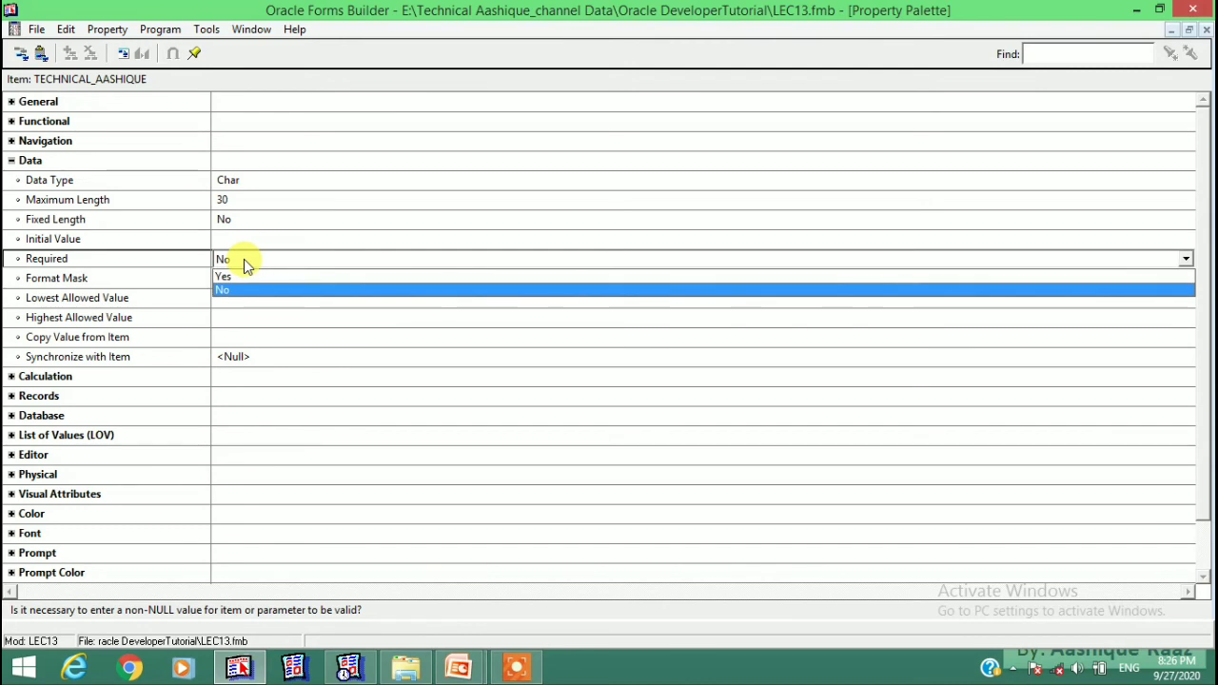
click(243, 259)
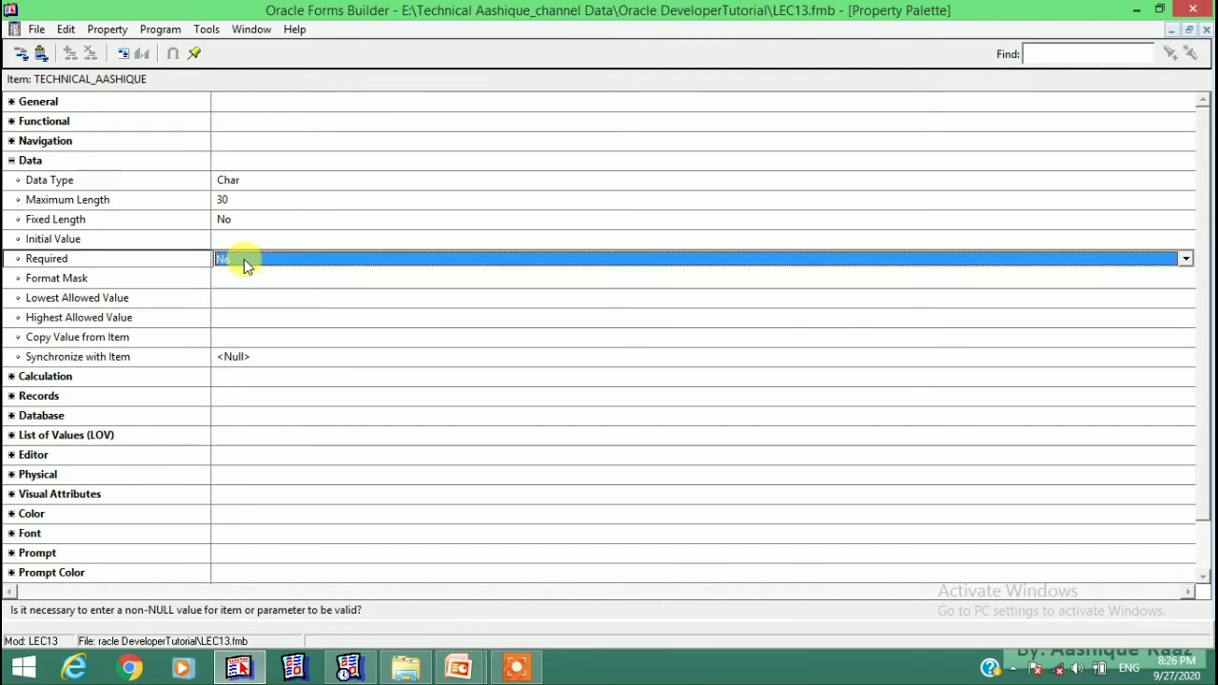
click(243, 276)
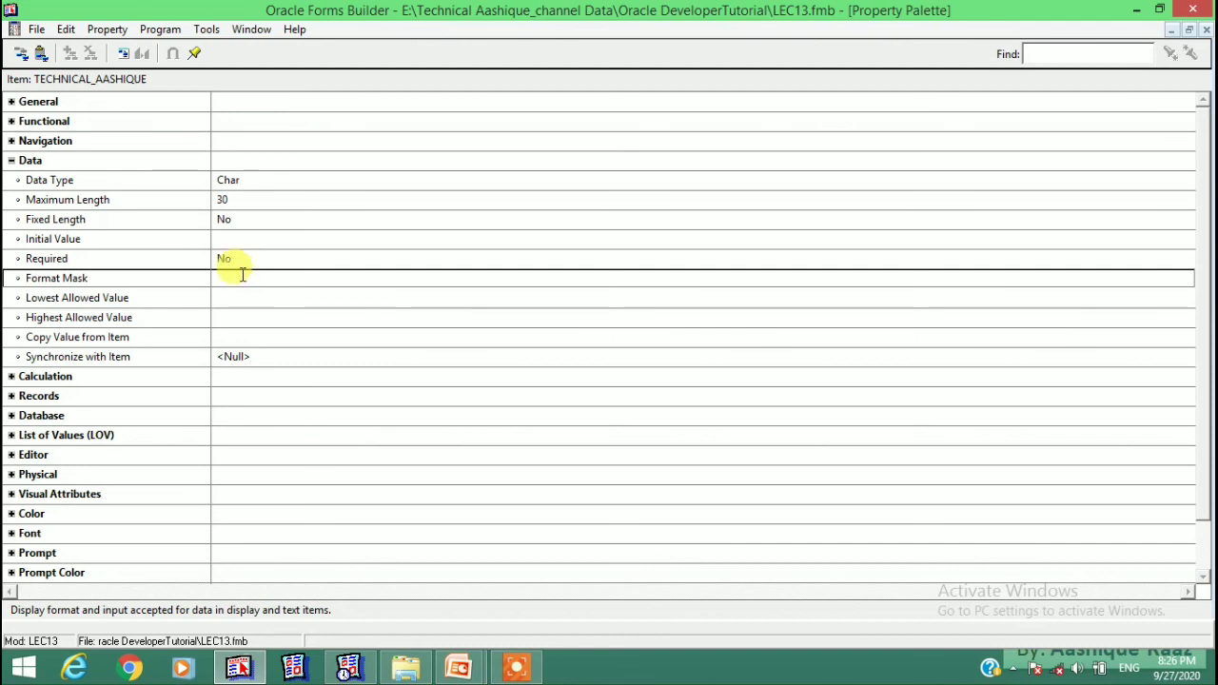
click(234, 298)
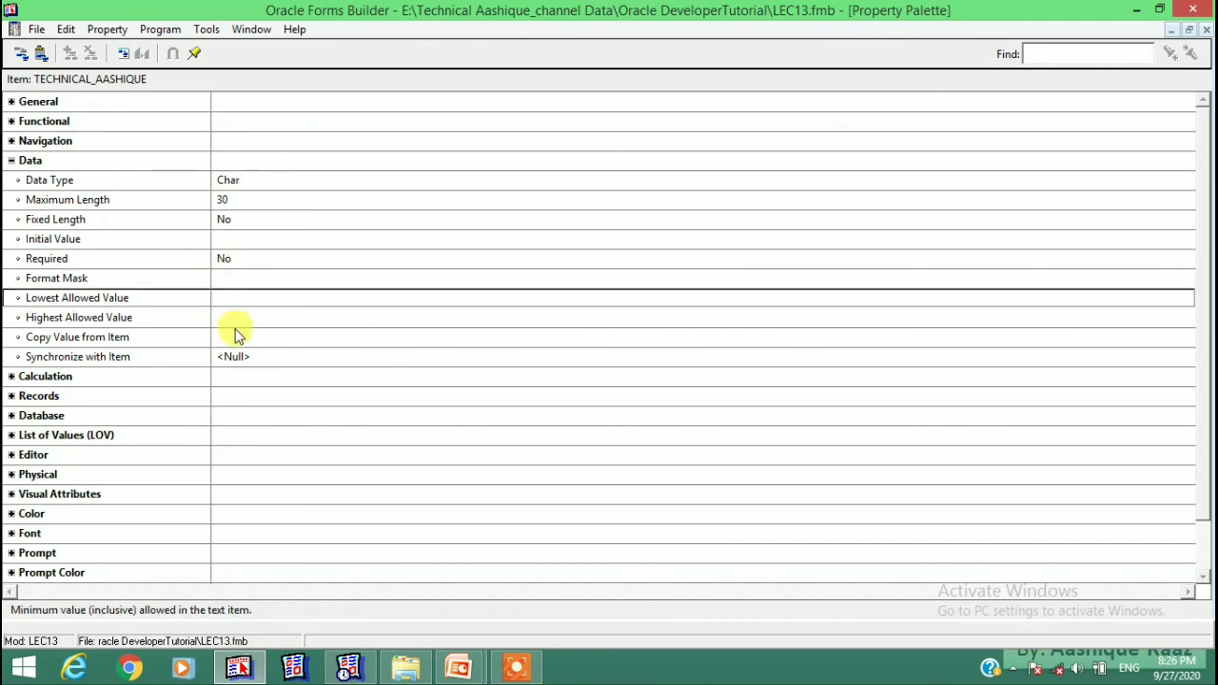
click(238, 317)
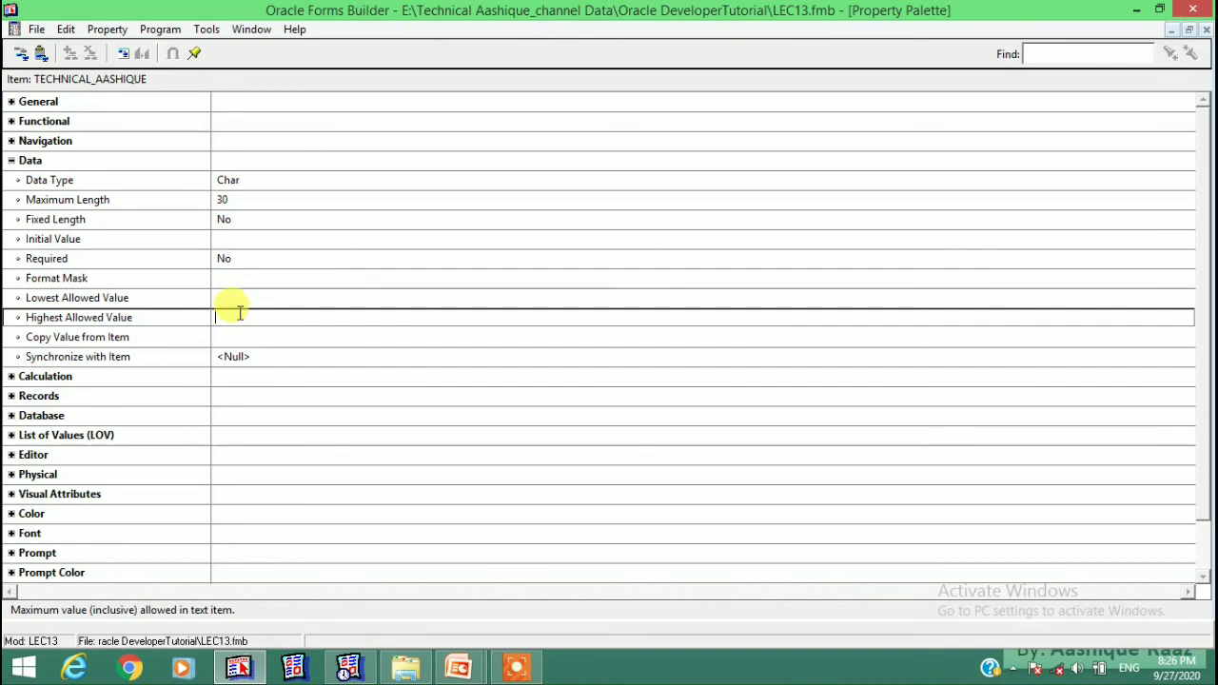
Examine the item's Copy Value from Item property and the choices offered for Synchronize with Item
click(240, 335)
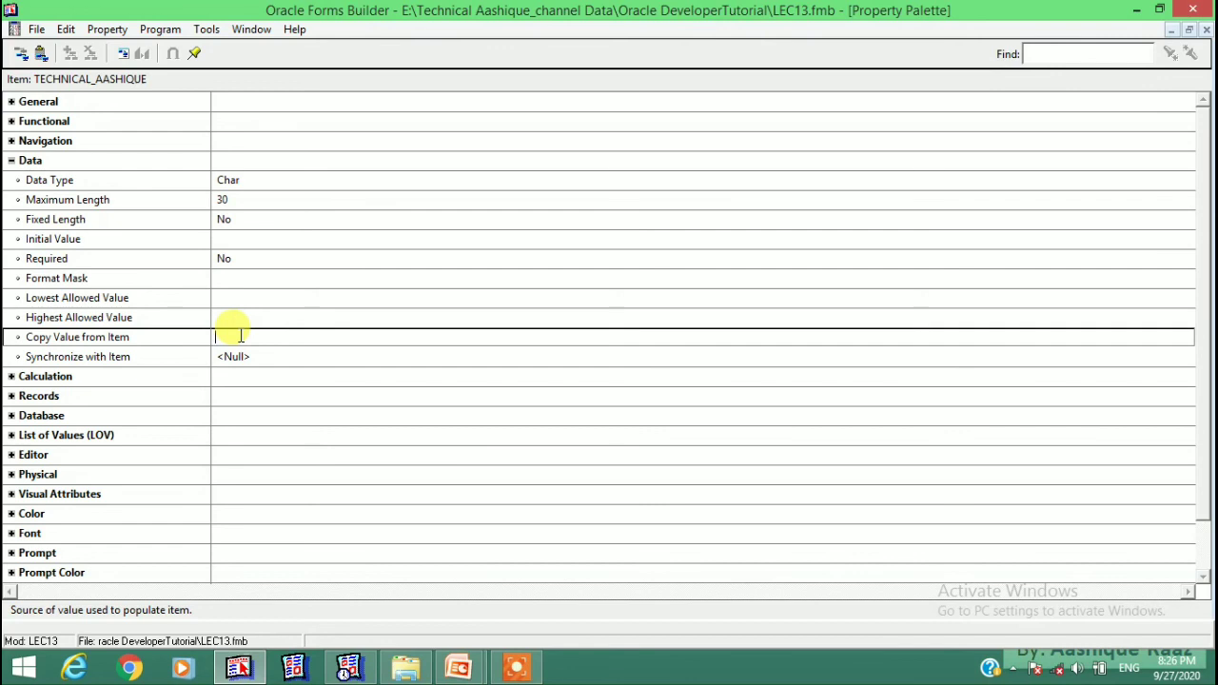
click(254, 362)
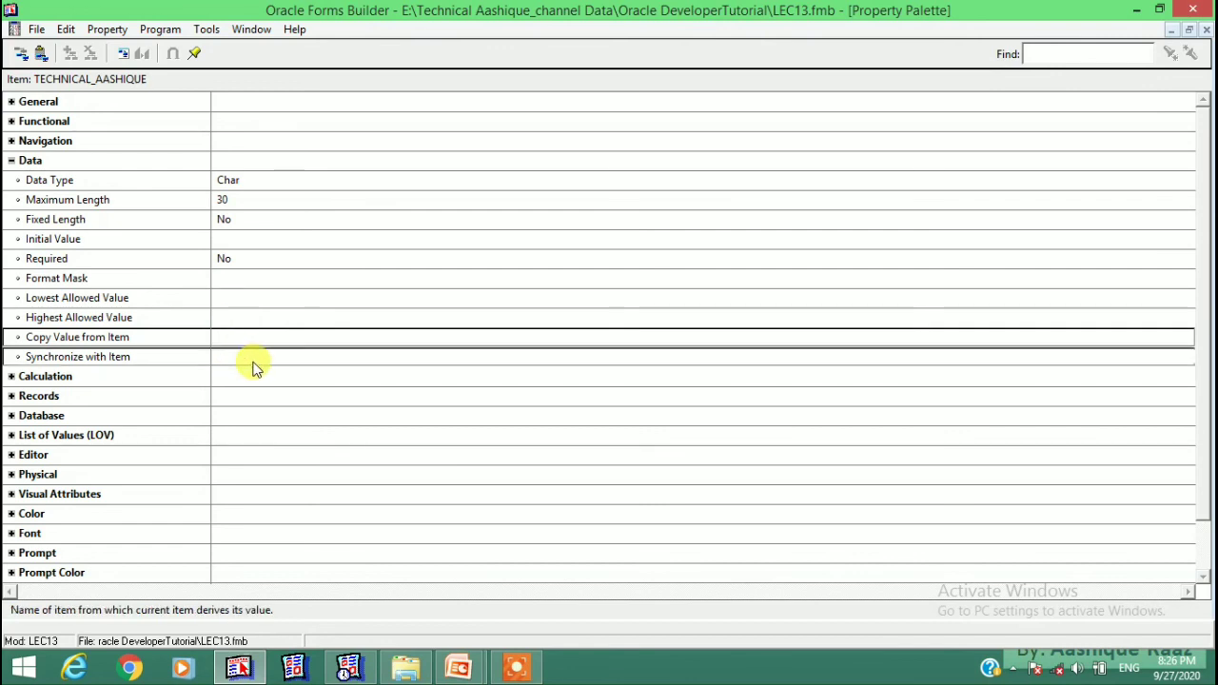
click(254, 369)
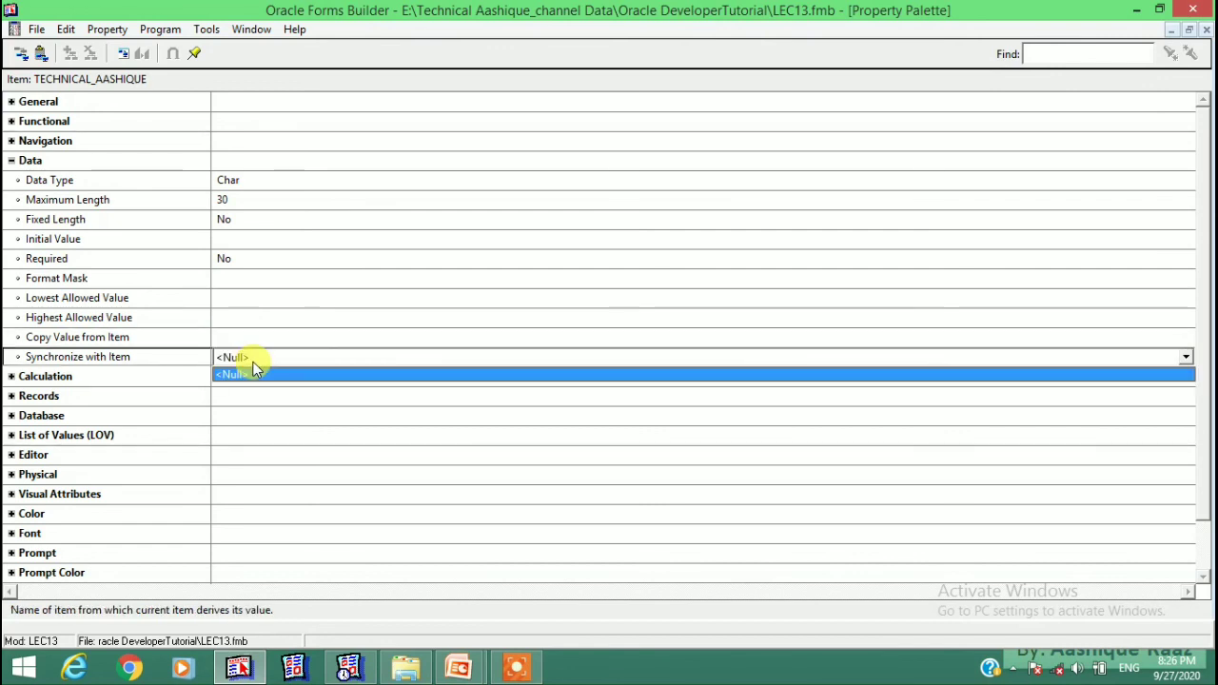
click(254, 369)
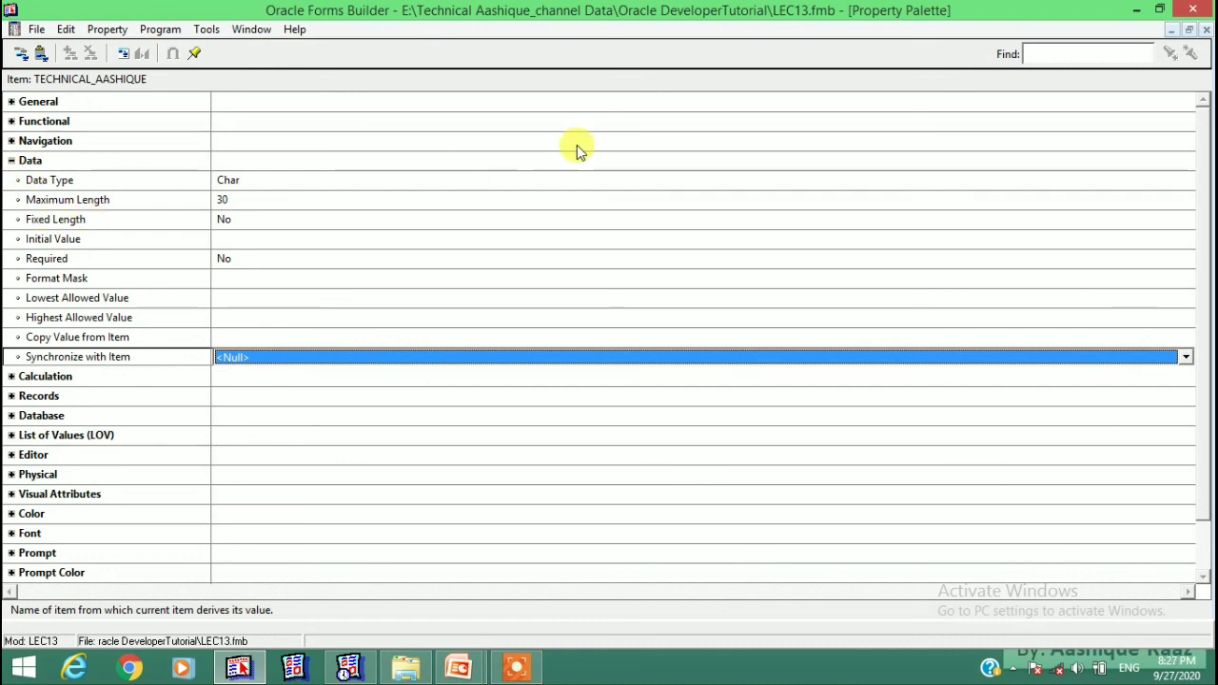
Close the text item's properties and switch to the Lec-13 slide show on data properties of a text item
click(1207, 31)
click(1207, 30)
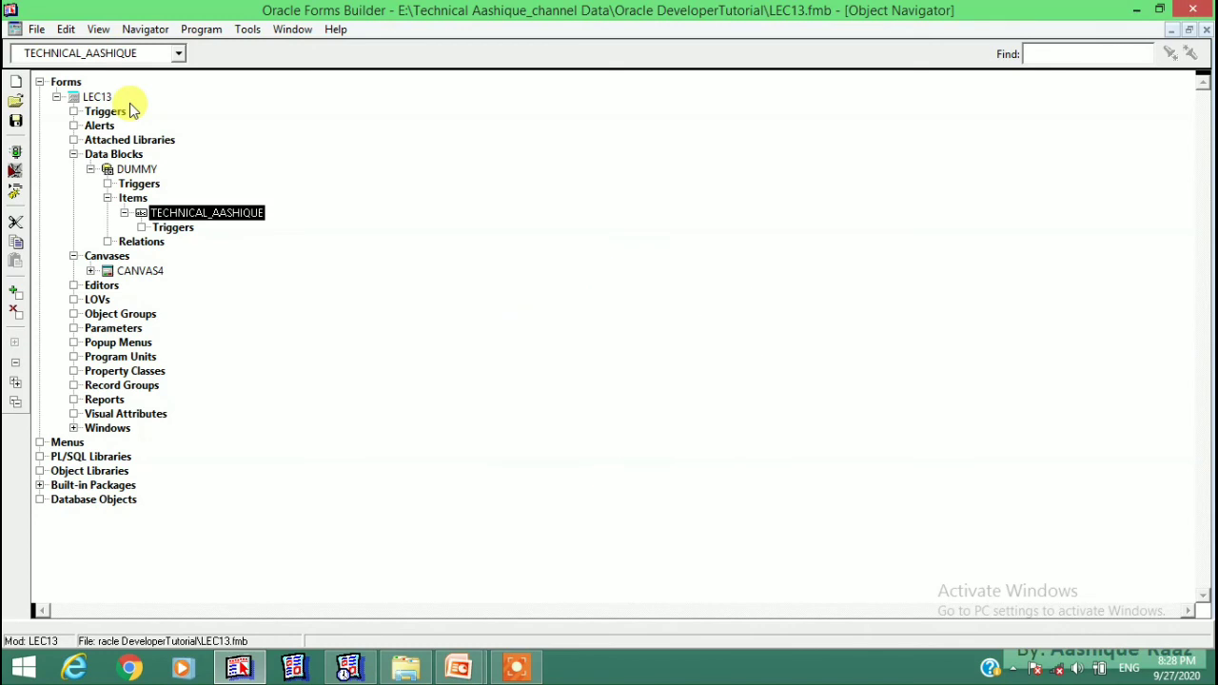
key(alt+Tab)
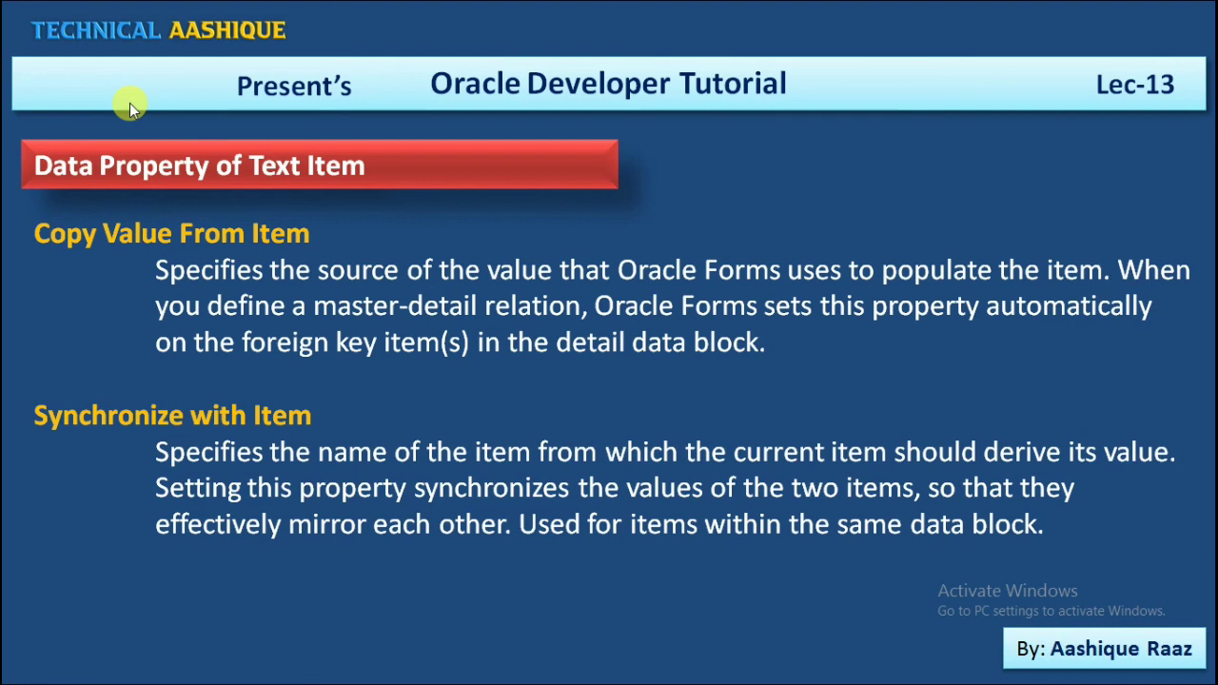
click(129, 102)
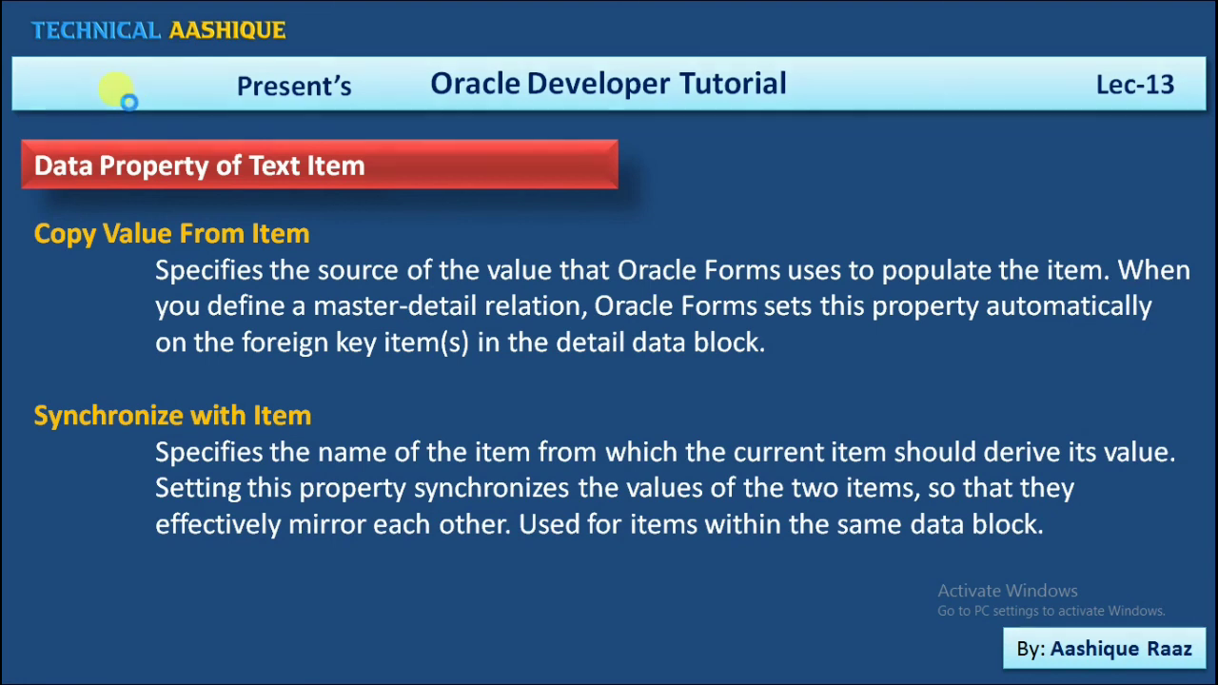